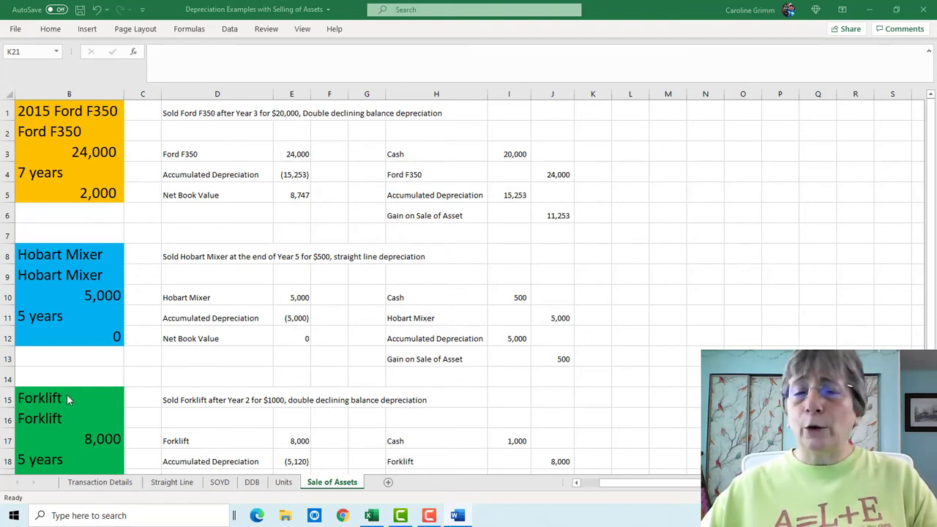
# Step: Review the Ford F350's sale terms, accumulated depreciation and net book value, checking its year 3 figure on the DDB sheet
pyautogui.click(216, 113)
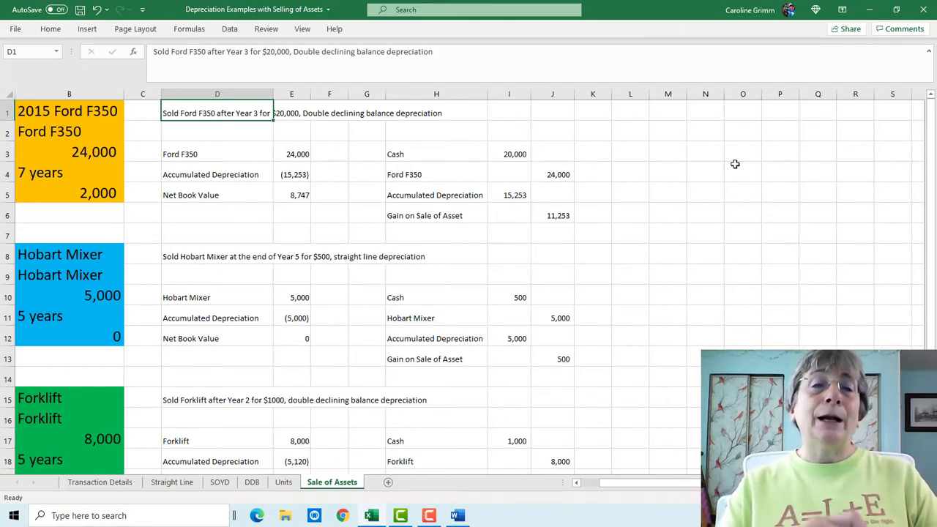
pyautogui.press('Down')
pyautogui.press('Down')
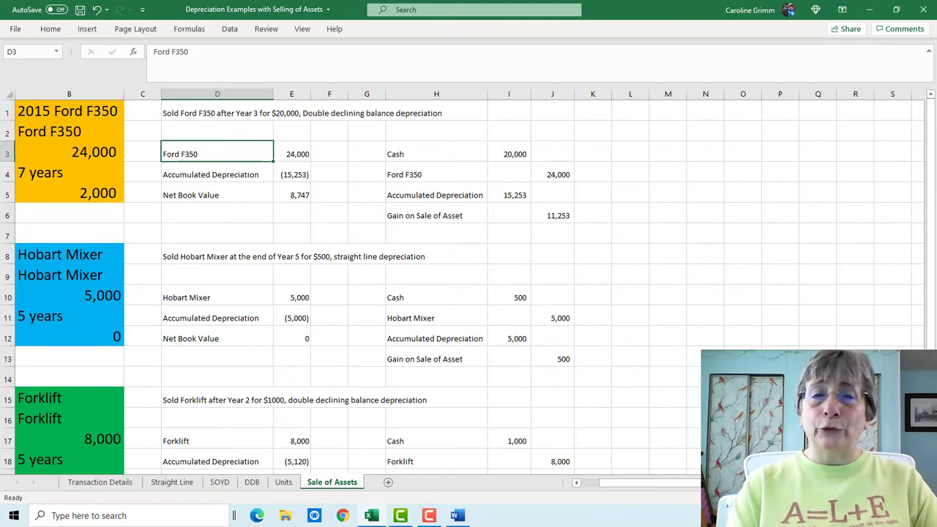
pyautogui.click(253, 482)
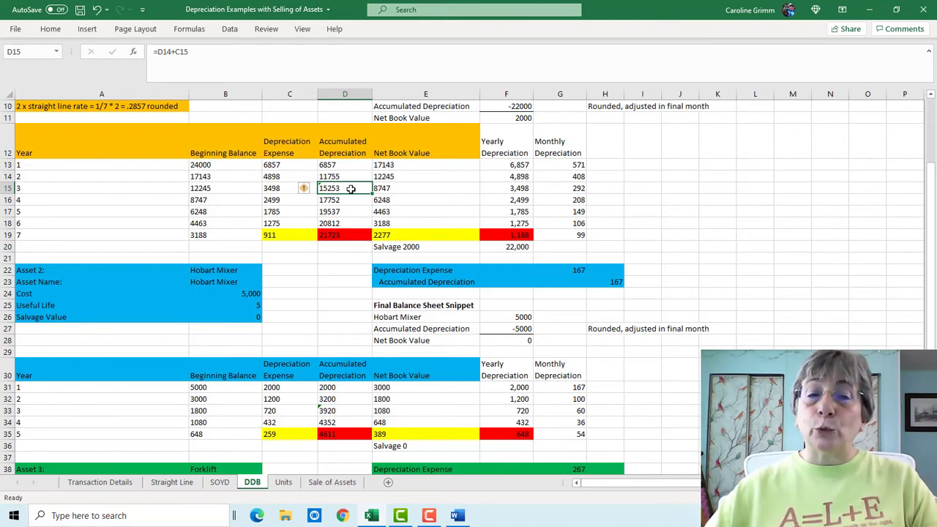
pyautogui.click(332, 481)
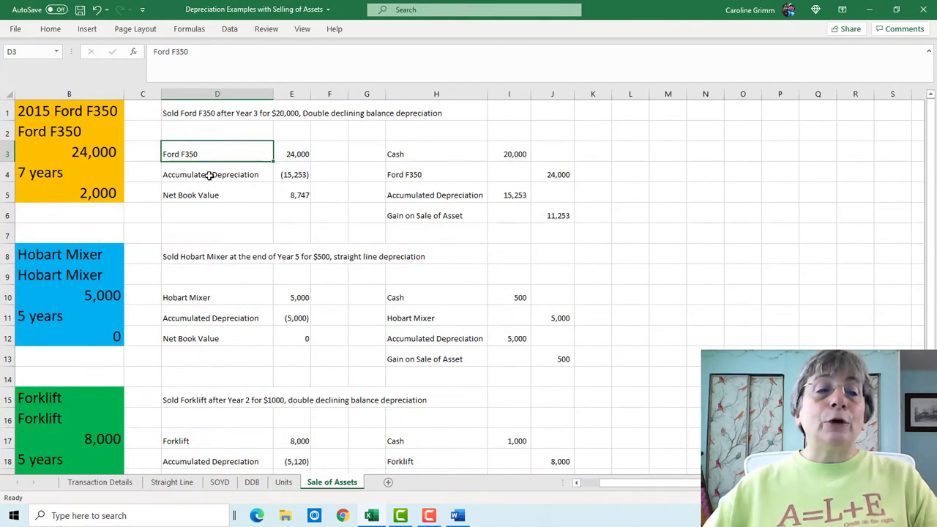
pyautogui.click(288, 173)
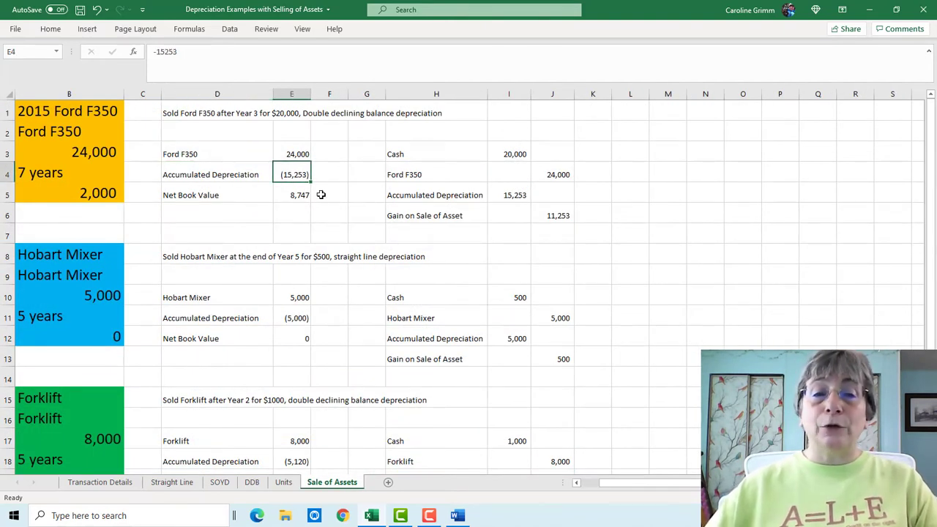
pyautogui.click(299, 194)
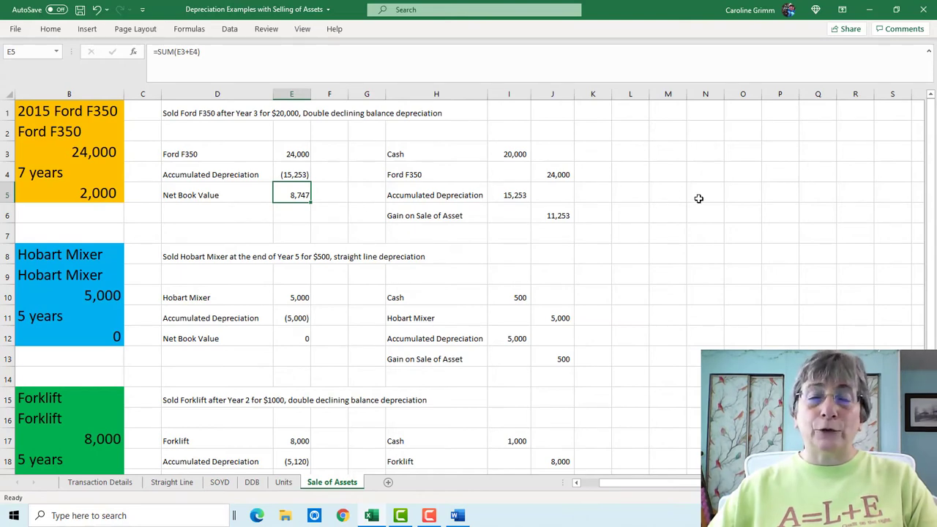
# Step: Examine the Ford F350 sale's journal entry line by line: cash, asset cost, accumulated depreciation and gain on sale
pyautogui.click(515, 154)
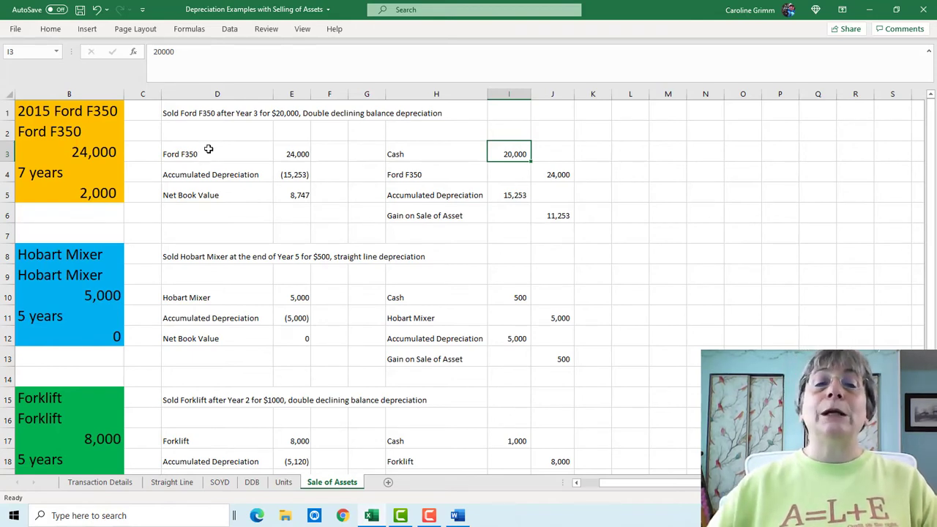
pyautogui.click(561, 176)
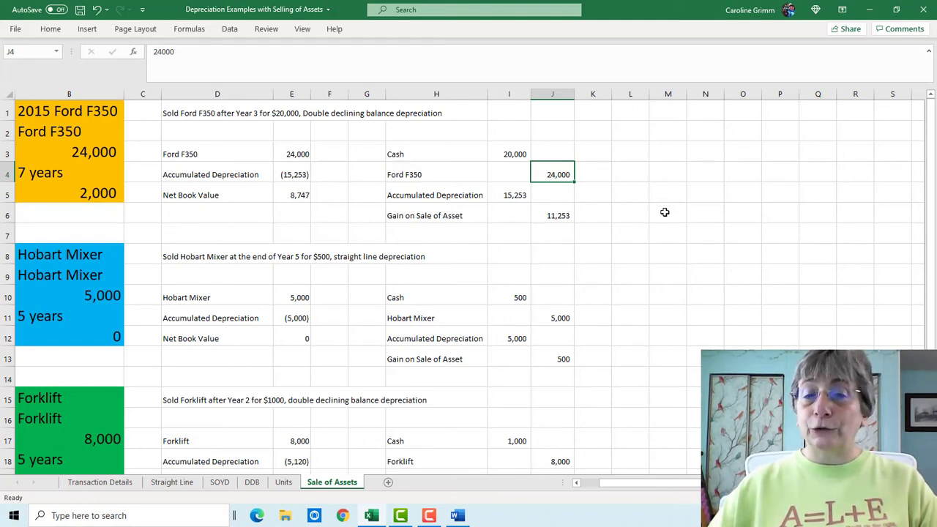
pyautogui.press('Left')
pyautogui.press('Left')
pyautogui.press('Left')
pyautogui.press('Left')
pyautogui.press('Left')
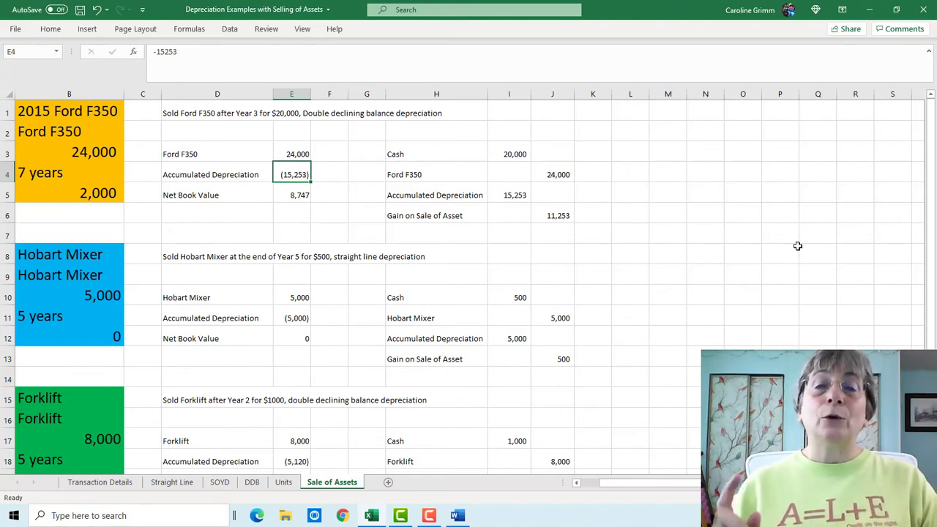
pyautogui.click(514, 196)
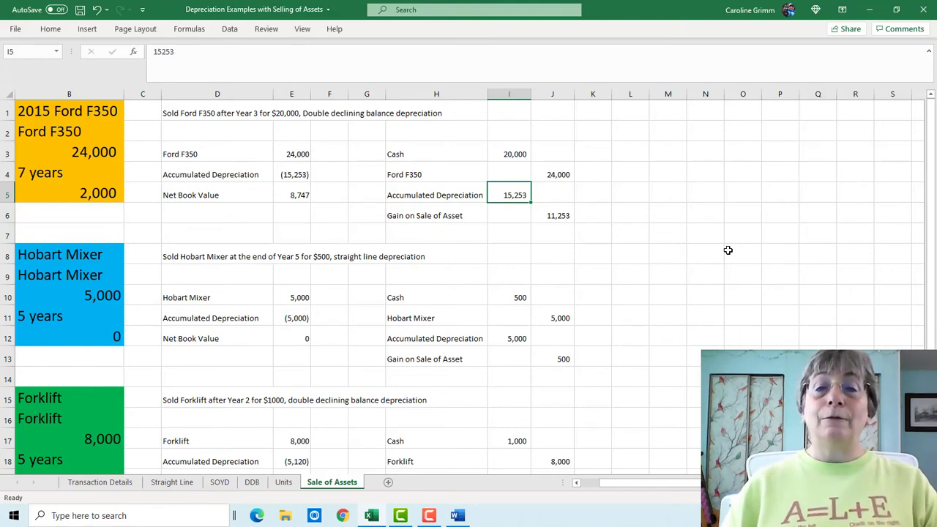
pyautogui.click(560, 218)
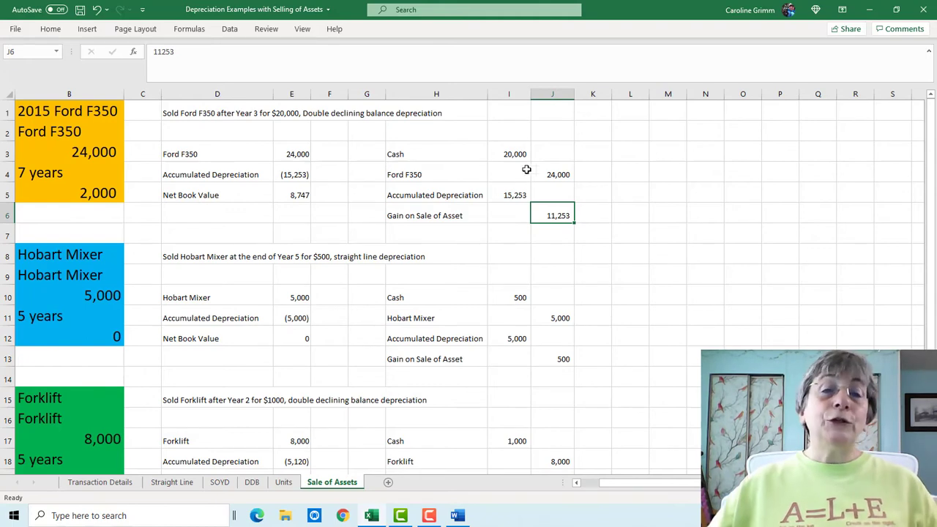
# Step: Compare the Ford F350's cash proceeds with its net book value and the recorded gain on sale
pyautogui.click(509, 154)
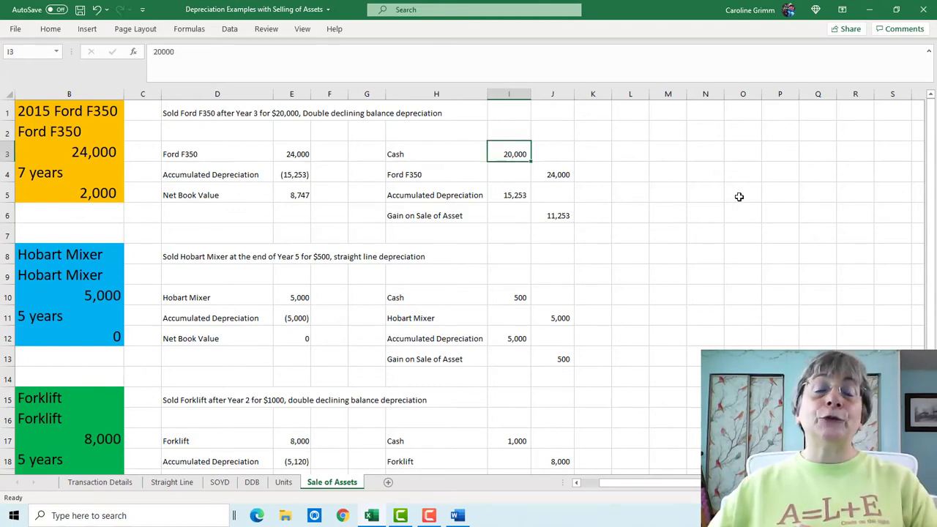
pyautogui.click(299, 195)
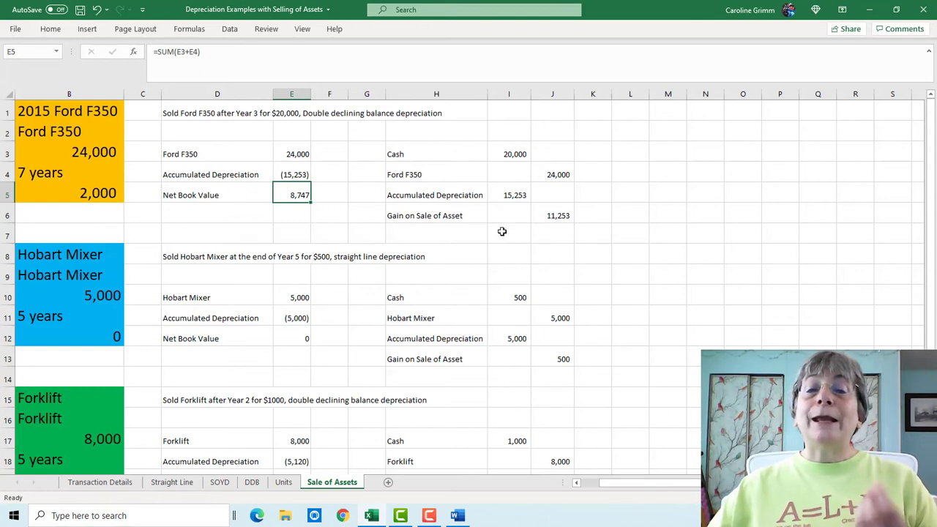
pyautogui.click(551, 214)
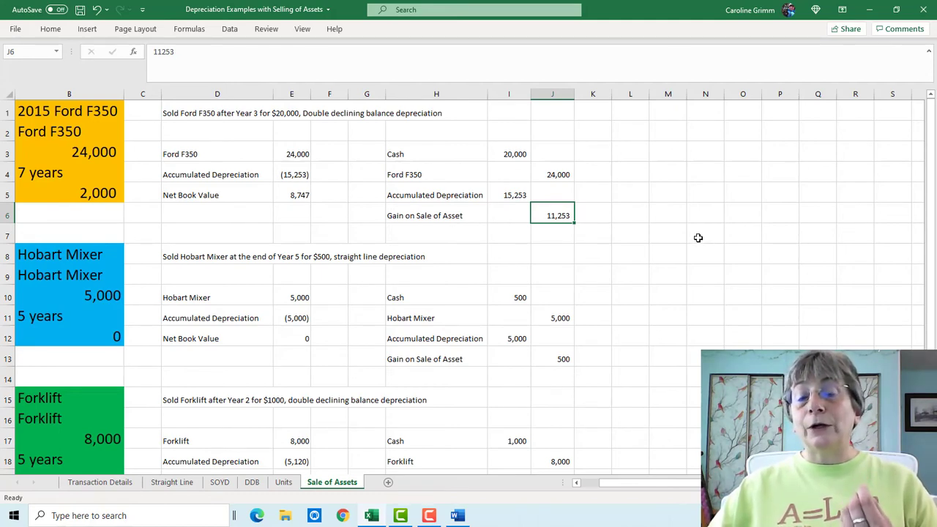
pyautogui.click(697, 237)
pyautogui.click(516, 153)
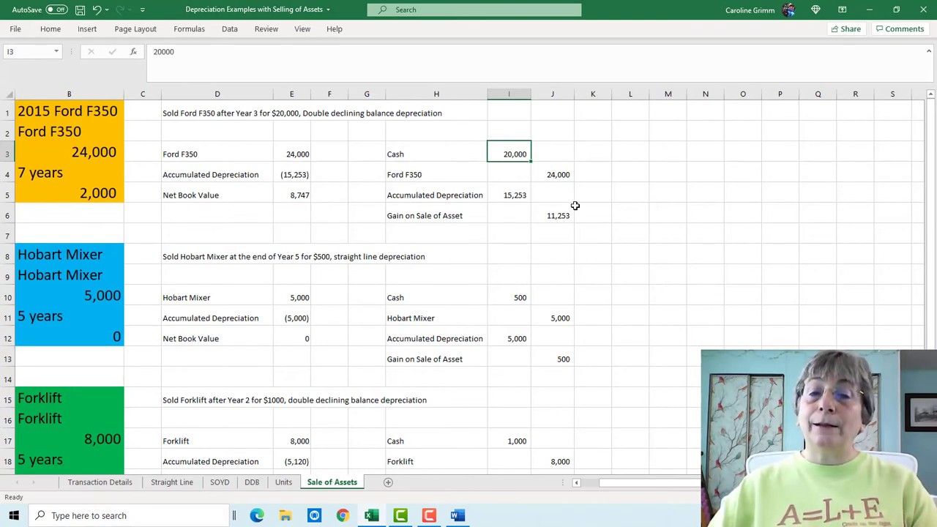
pyautogui.click(555, 215)
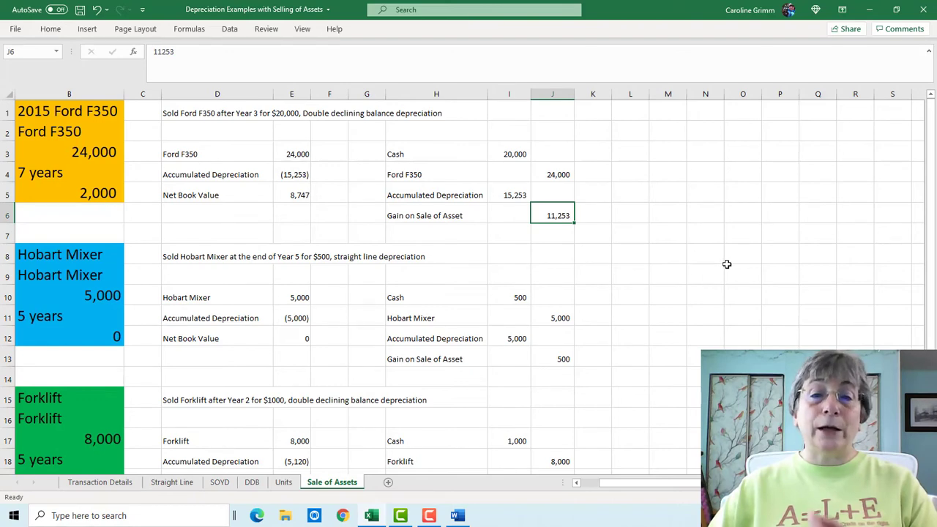
pyautogui.click(506, 238)
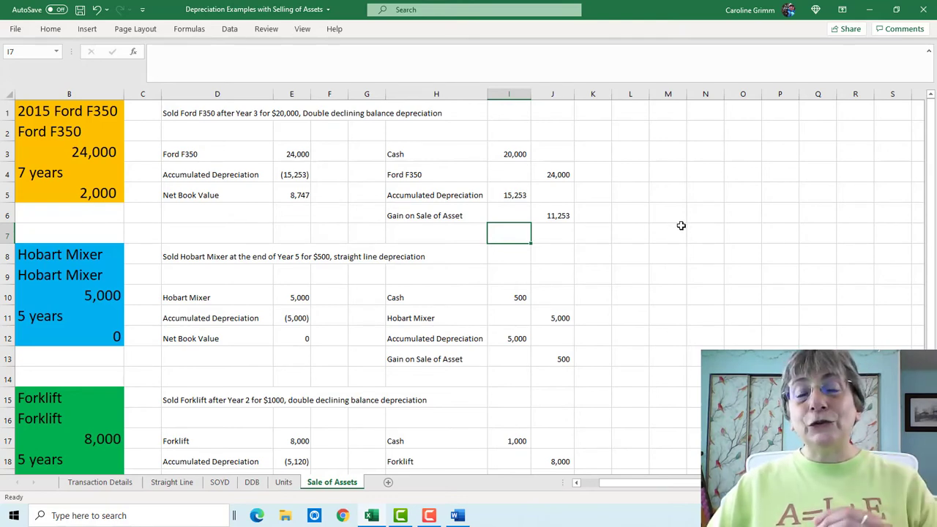
pyautogui.click(516, 153)
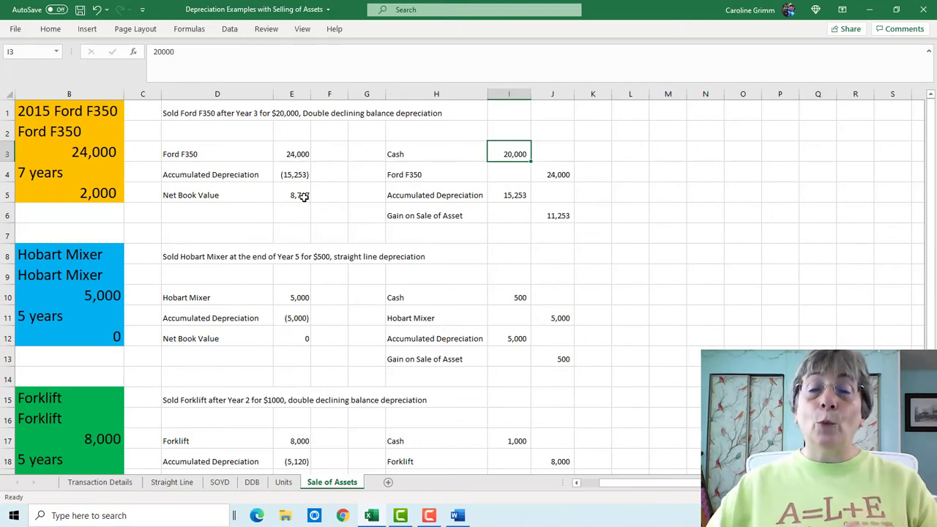
pyautogui.click(558, 216)
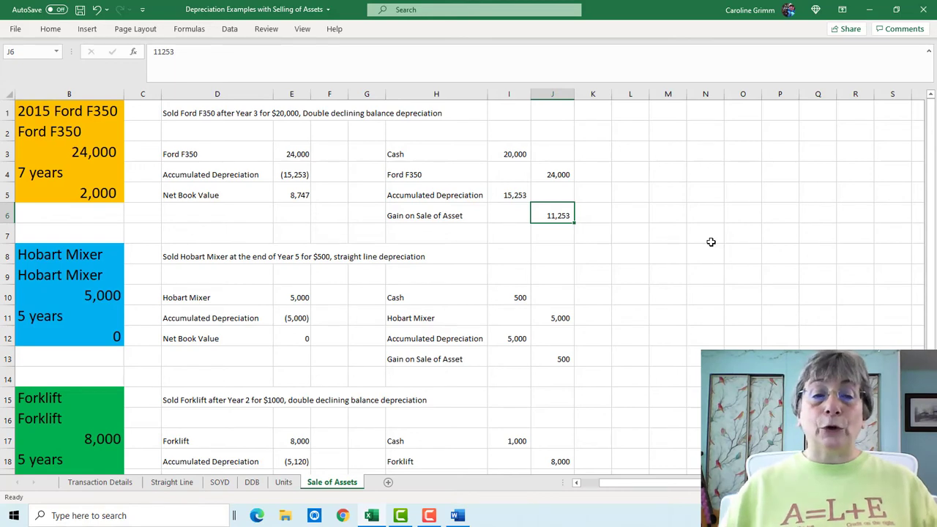
# Step: Review the Hobart Mixer's sale terms, cost, accumulated depreciation and net book value, checking its schedule on the Straight Line sheet
pyautogui.click(297, 297)
pyautogui.click(169, 260)
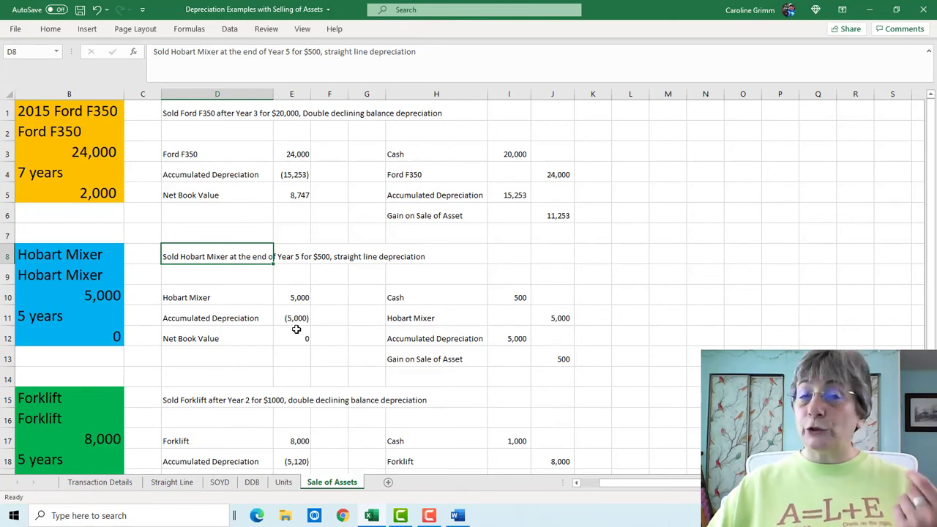
pyautogui.click(173, 483)
pyautogui.scroll(-6, 293, 219)
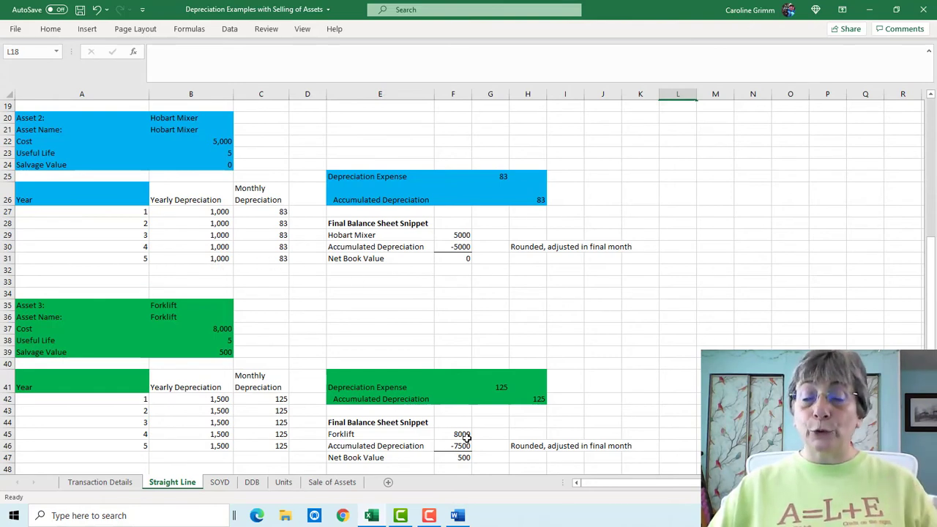
pyautogui.click(332, 482)
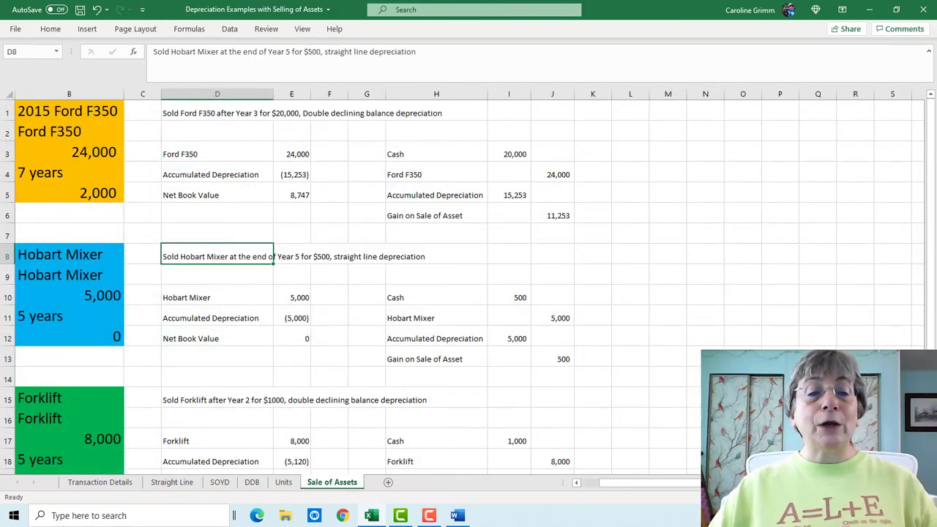
pyautogui.click(296, 301)
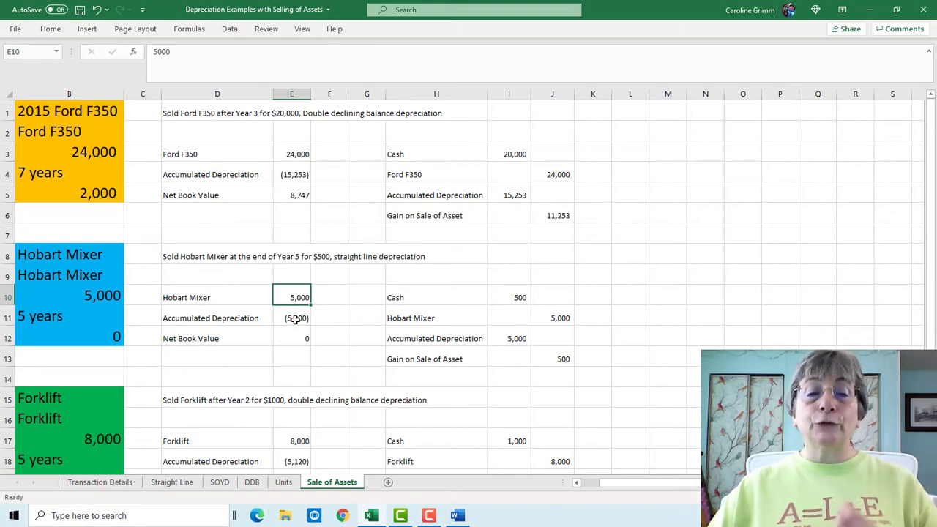
pyautogui.click(296, 318)
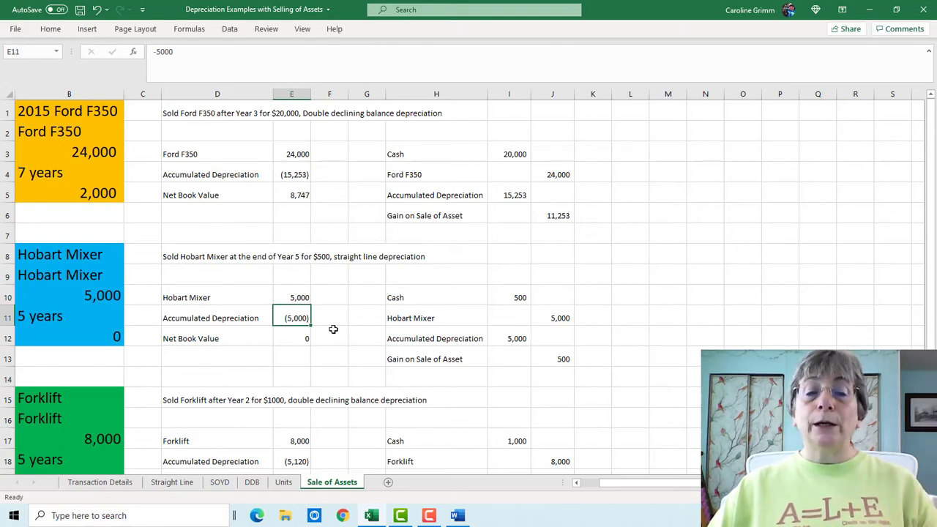
pyautogui.click(298, 342)
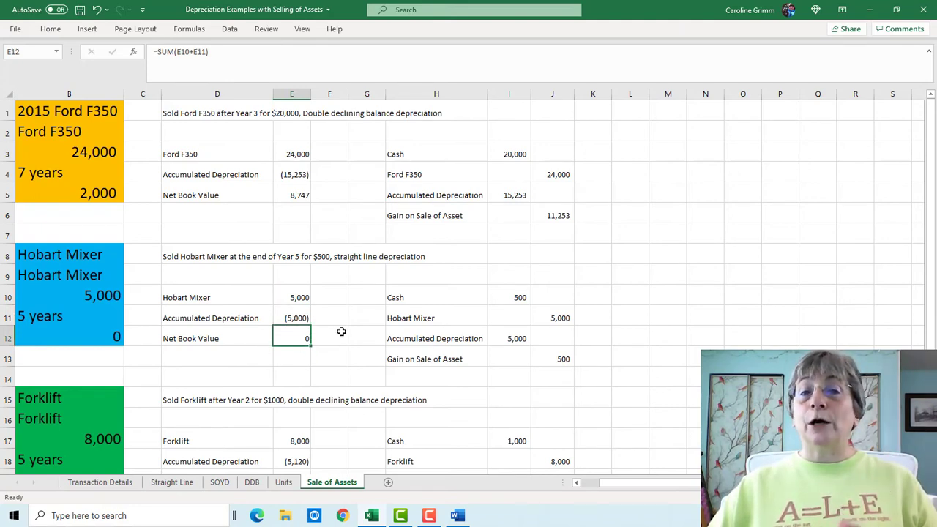
# Step: Examine the Hobart Mixer sale's journal entry, comparing the cash received with net book value and the gain on sale
pyautogui.click(518, 298)
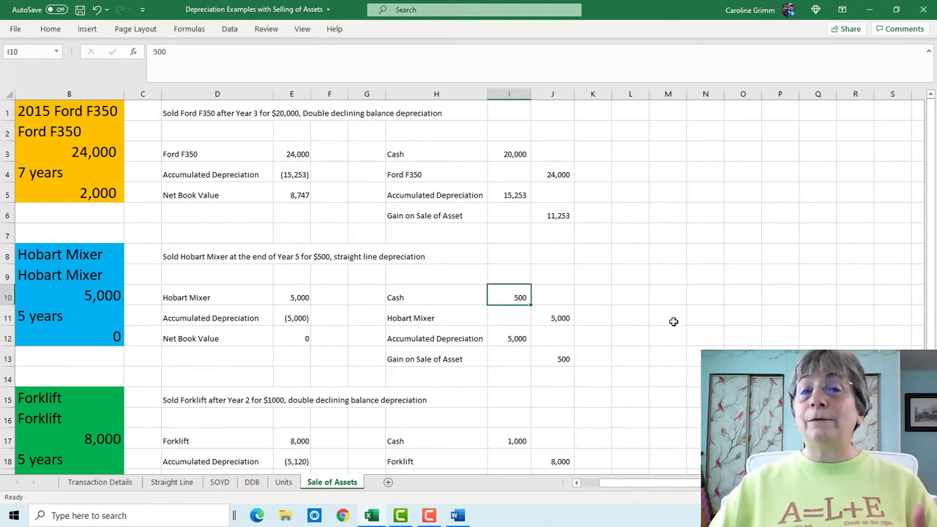
pyautogui.click(302, 336)
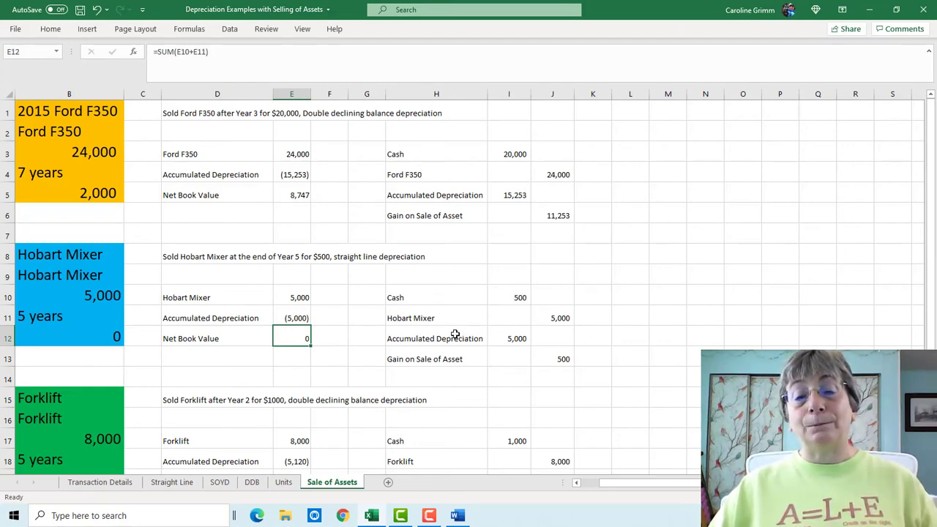
pyautogui.click(517, 298)
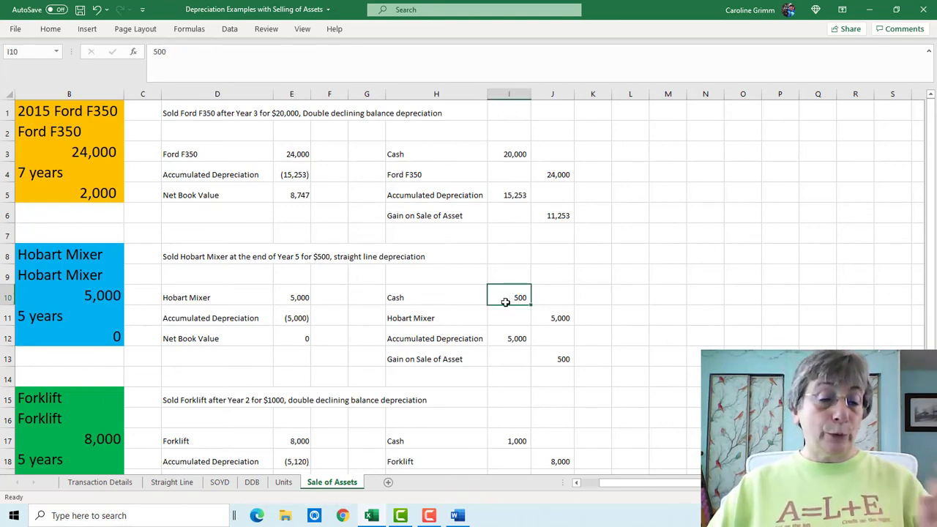
pyautogui.click(567, 319)
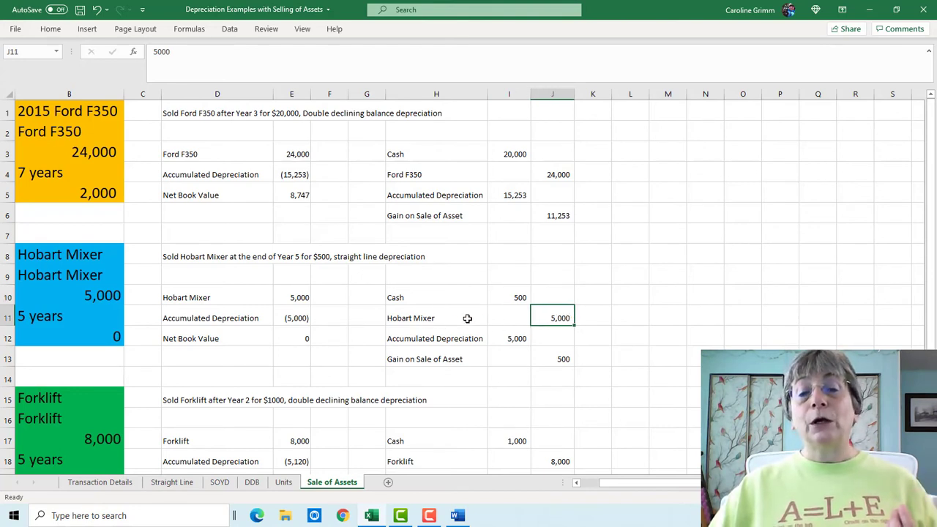
pyautogui.click(512, 341)
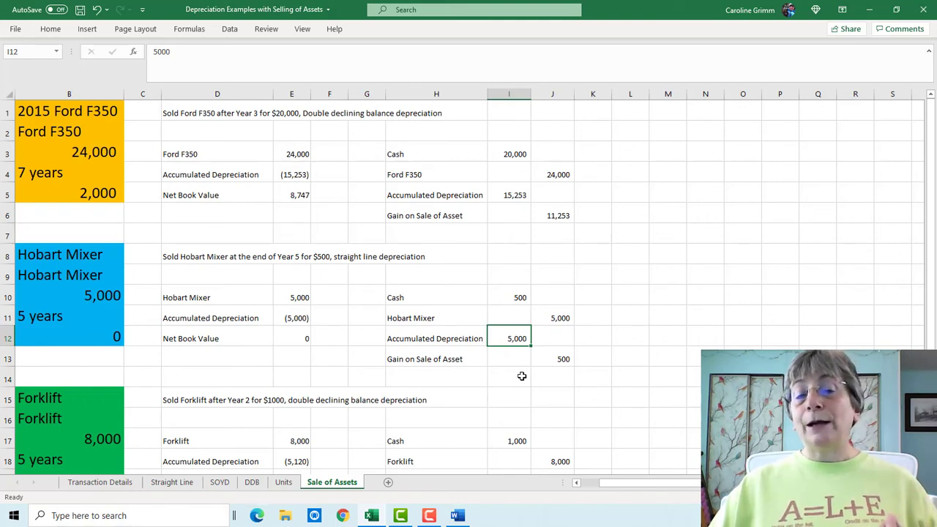
pyautogui.click(569, 361)
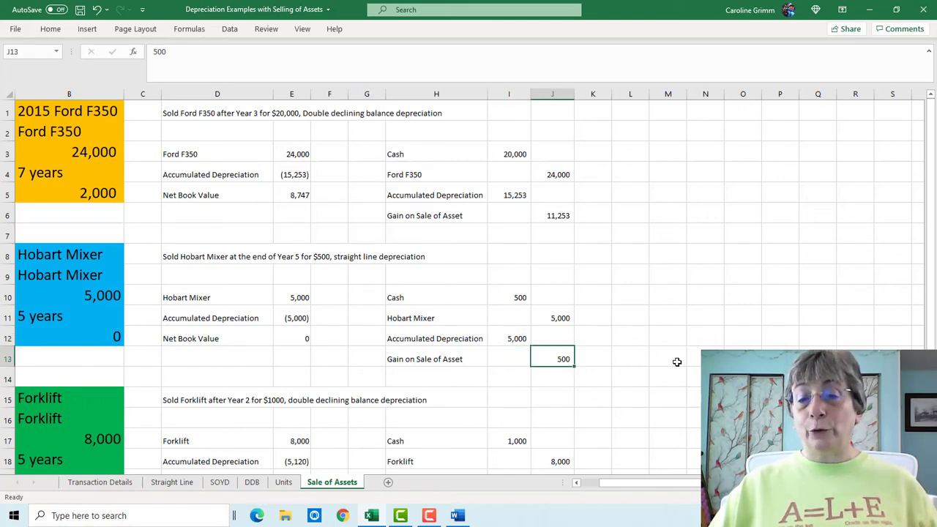
# Step: Read the Forklift's sale terms and look up its year 2 accumulated depreciation on the DDB sheet
pyautogui.scroll(-4, 677, 361)
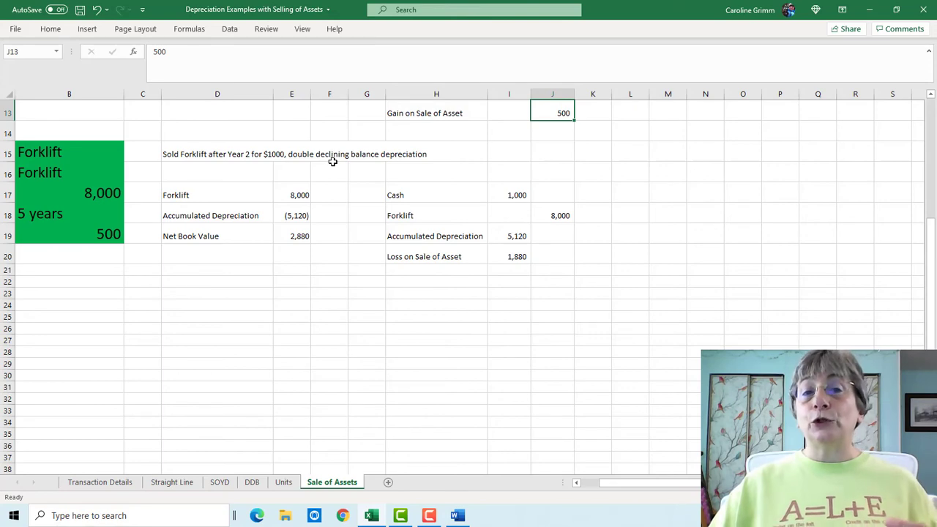
pyautogui.click(253, 482)
pyautogui.scroll(-8, 210, 203)
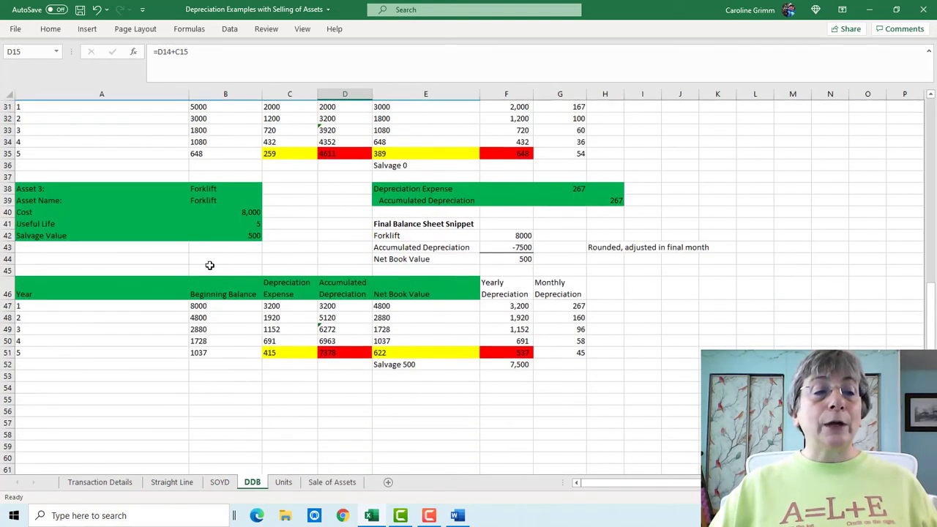
pyautogui.click(199, 153)
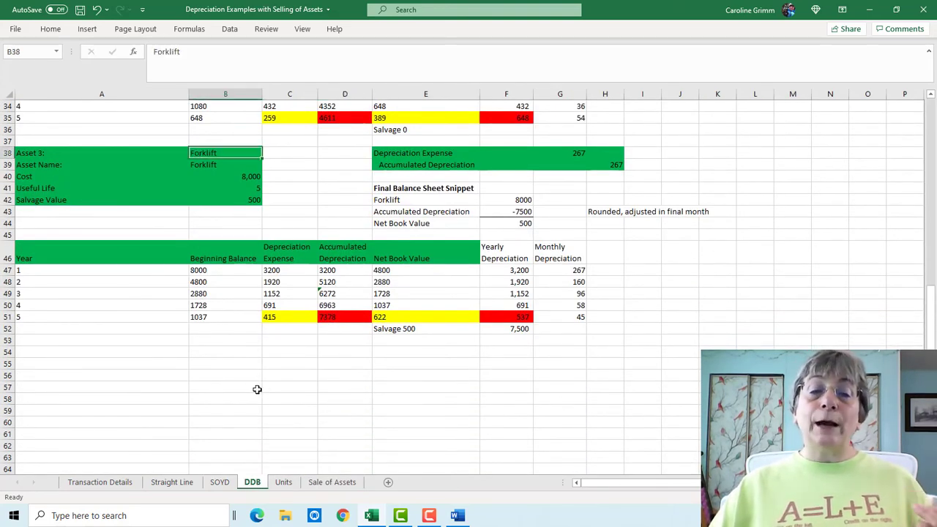
pyautogui.click(338, 283)
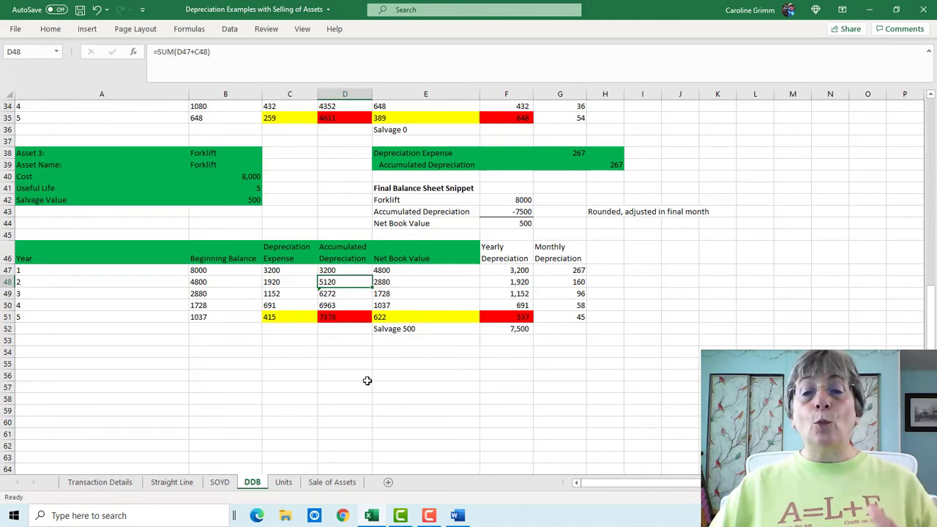
# Step: Return to the Sale of Assets sheet and review the Forklift's cost, accumulated depreciation and net book value
pyautogui.click(335, 482)
pyautogui.click(292, 197)
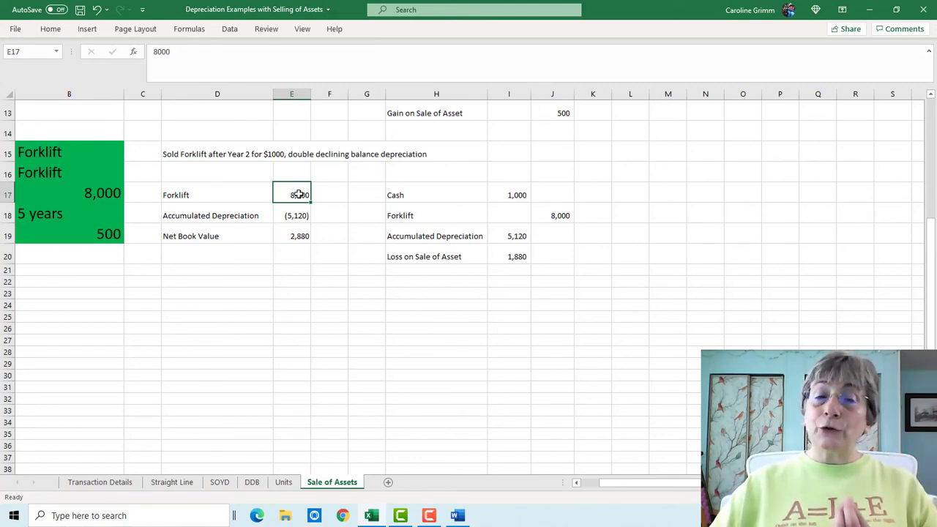
pyautogui.click(293, 219)
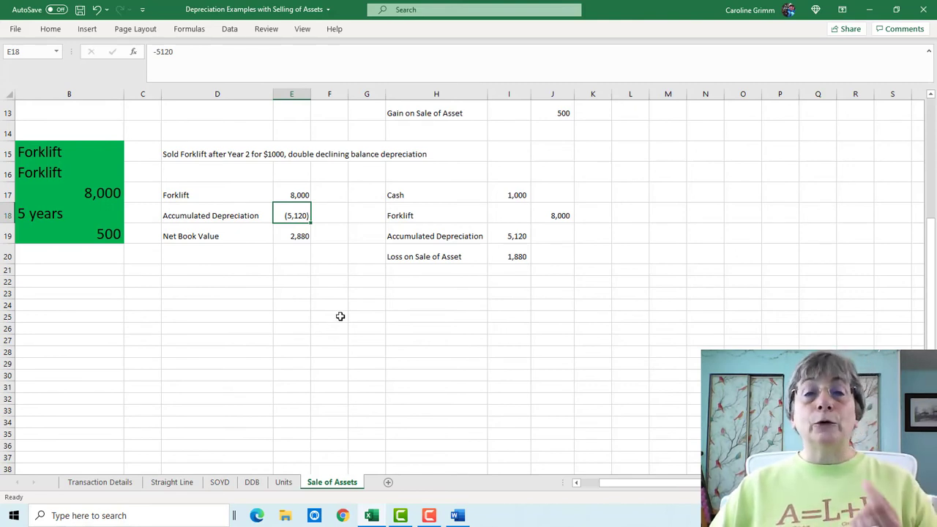
pyautogui.press('Down')
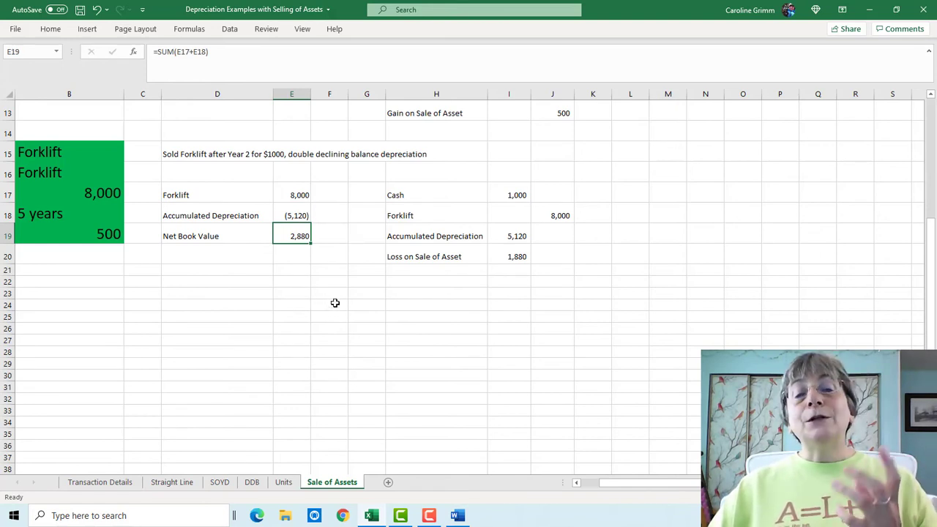
# Step: Examine the cash, Forklift and accumulated depreciation lines in the Forklift sale's journal entry
pyautogui.click(505, 197)
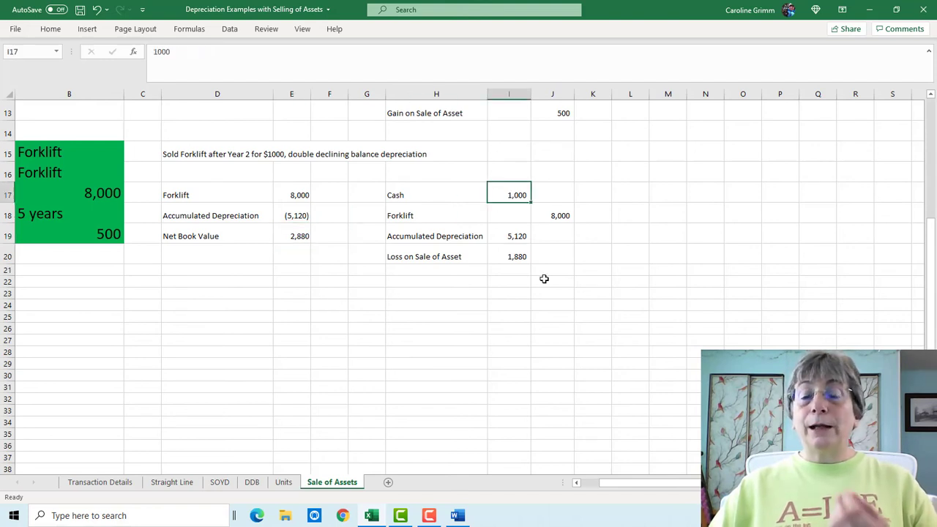
pyautogui.click(560, 216)
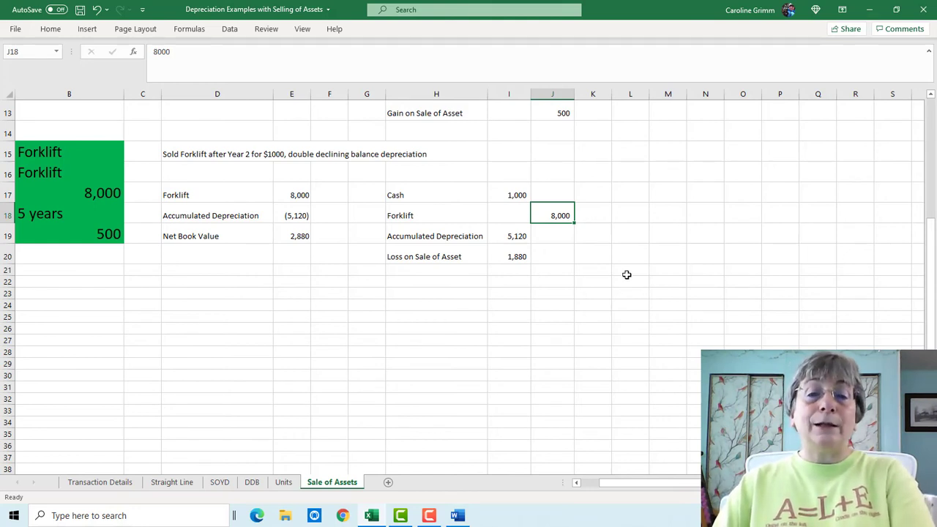
pyautogui.click(520, 237)
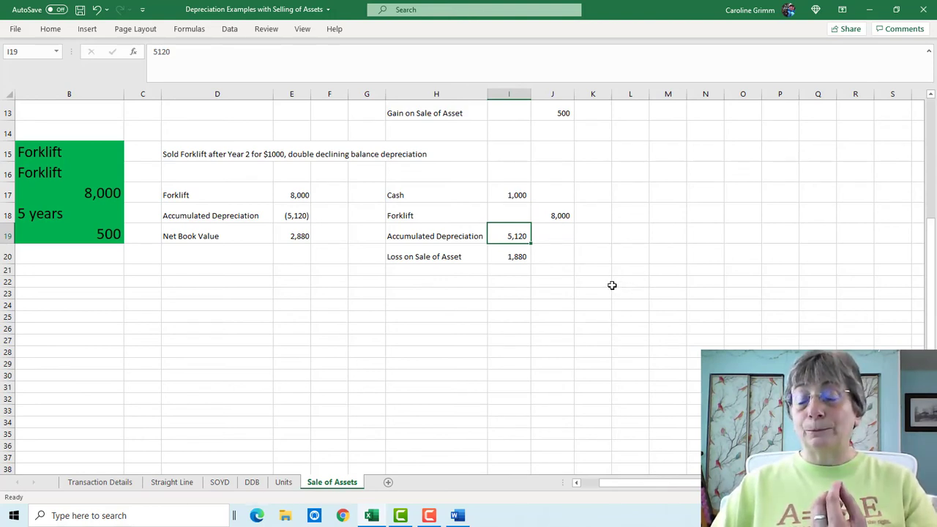
# Step: Compare the Forklift's cash proceeds with its net book value and the recorded loss on sale
pyautogui.click(521, 199)
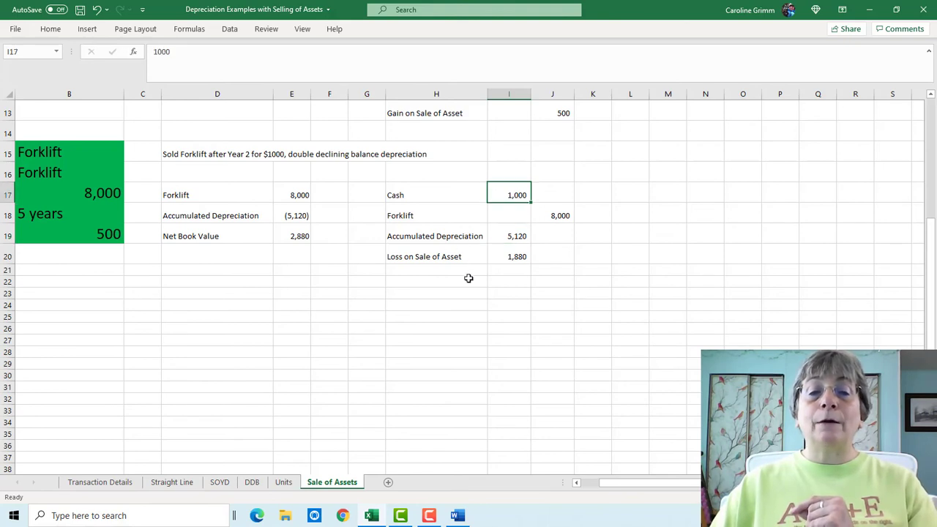
pyautogui.click(296, 237)
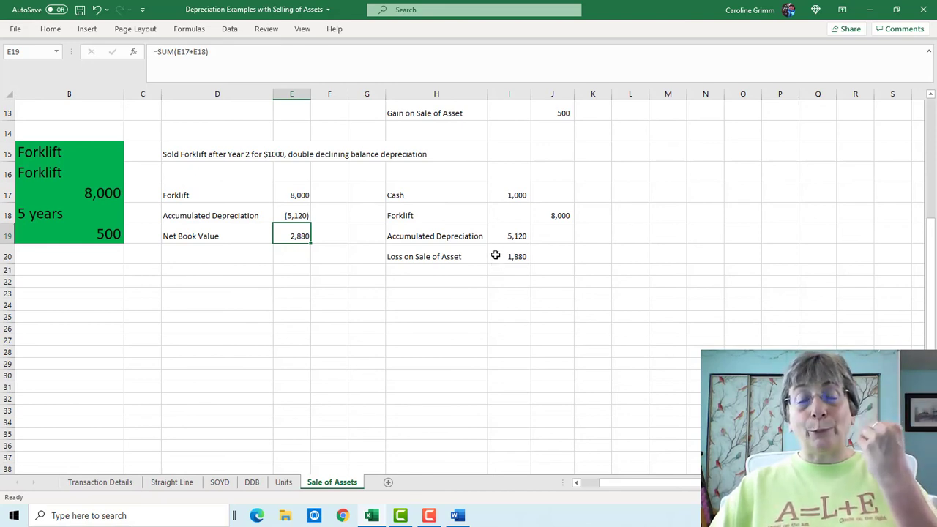
pyautogui.click(520, 195)
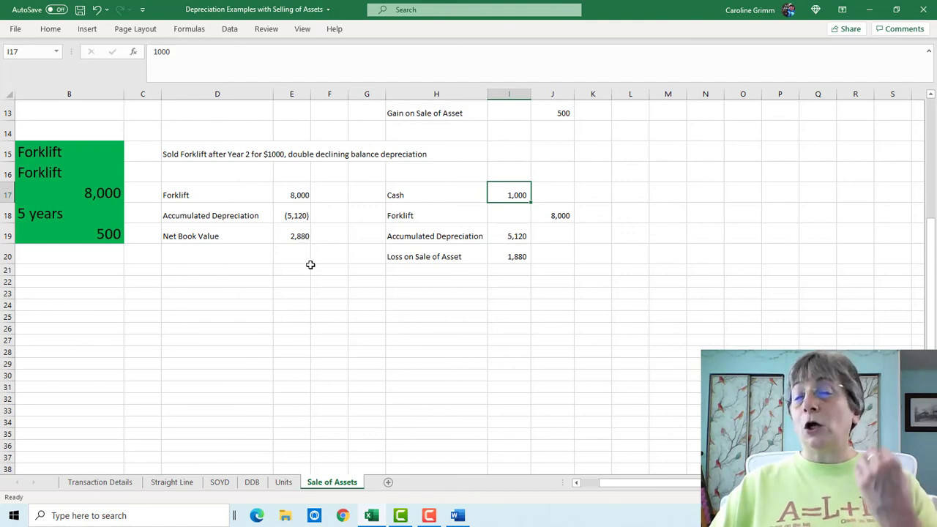
pyautogui.click(405, 262)
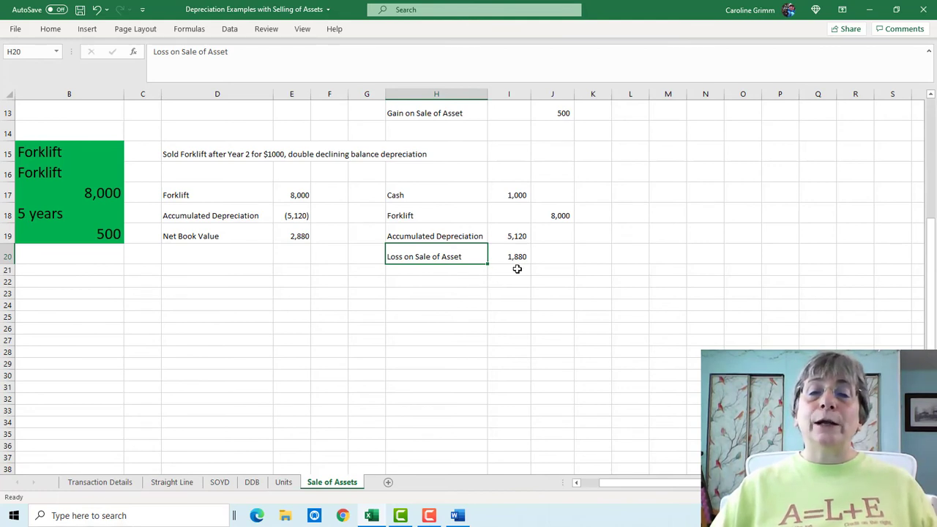
pyautogui.click(519, 257)
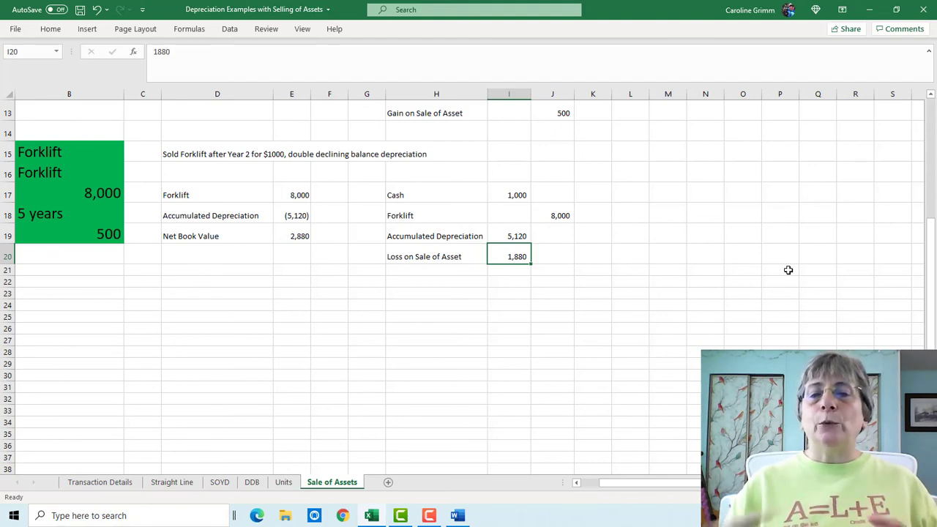
# Step: Recheck each line of the Forklift sale's journal entry in order, from cash through the loss on sale
pyautogui.press('Up')
pyautogui.press('Up')
pyautogui.press('Up')
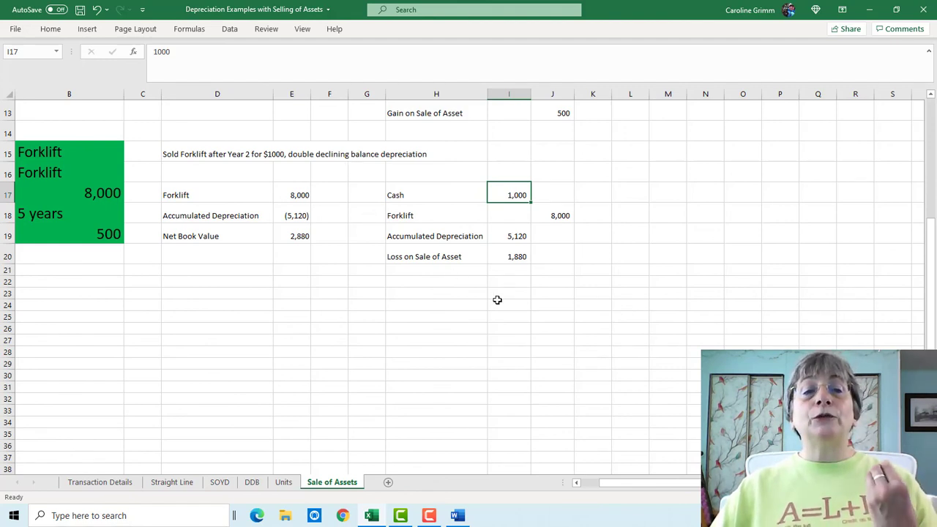
pyautogui.click(559, 215)
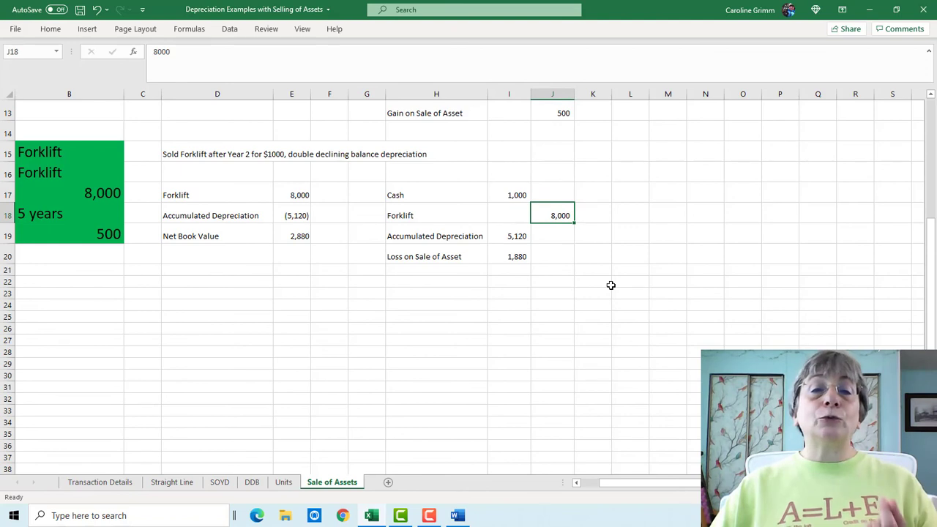
pyautogui.click(508, 239)
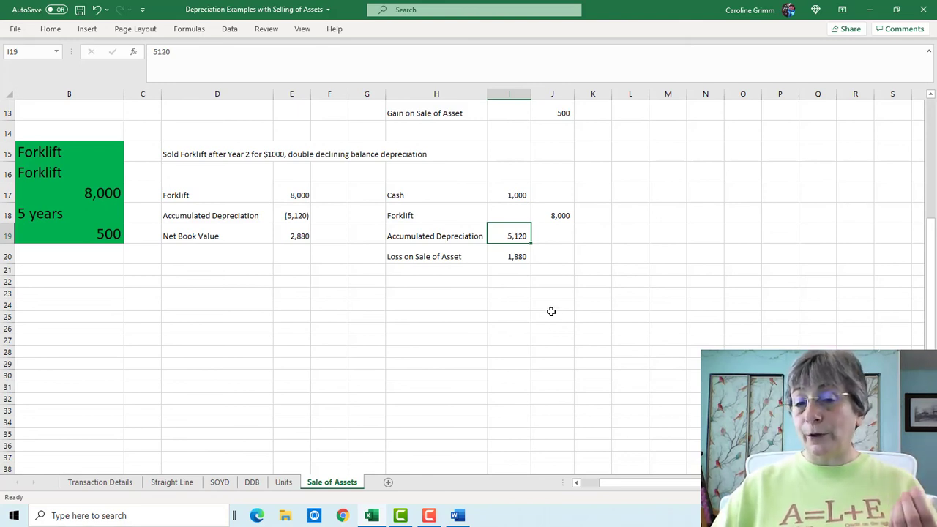
pyautogui.click(516, 257)
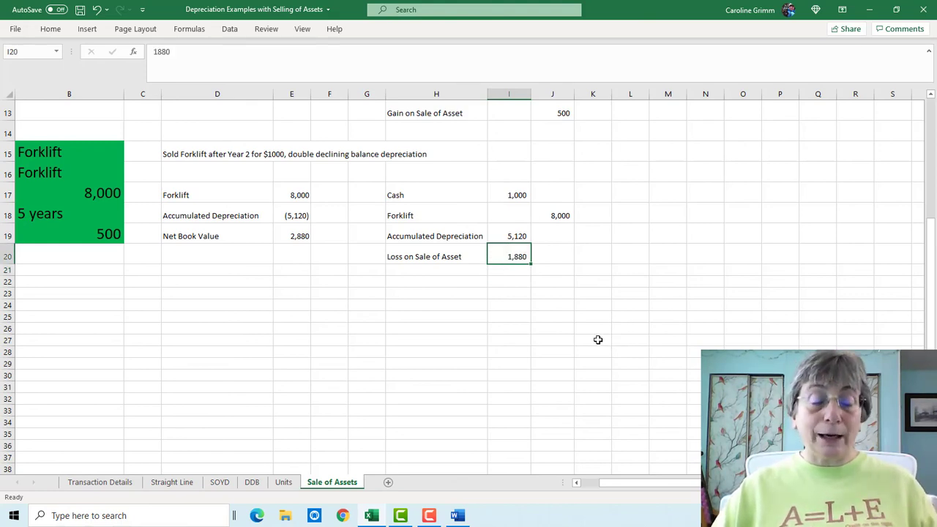
# Step: Check the cash received for the Forklift against its net book value once more
pyautogui.press('Down')
pyautogui.press('Down')
pyautogui.press('Left')
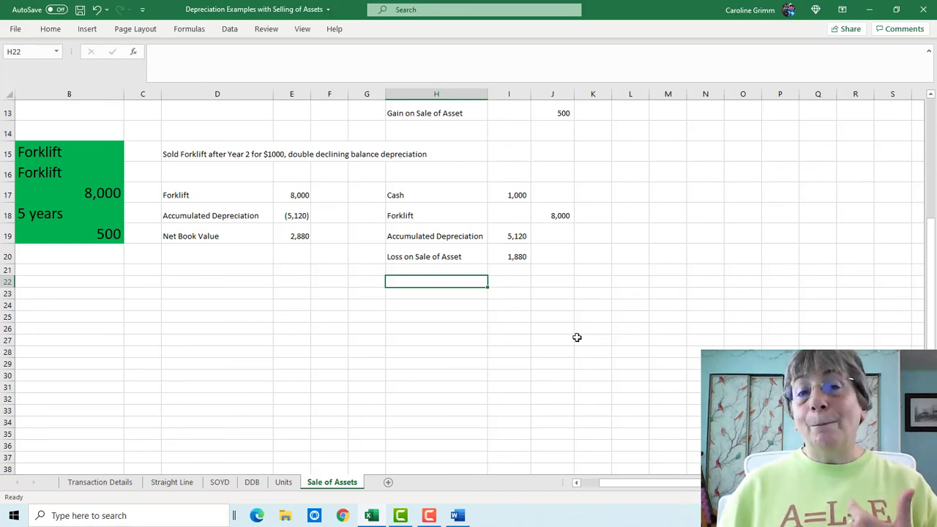
pyautogui.click(515, 196)
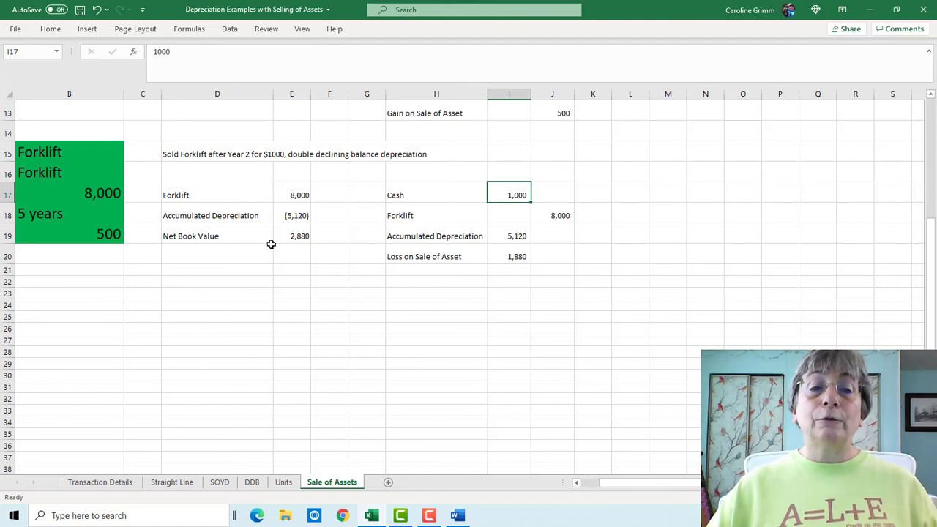
pyautogui.click(295, 239)
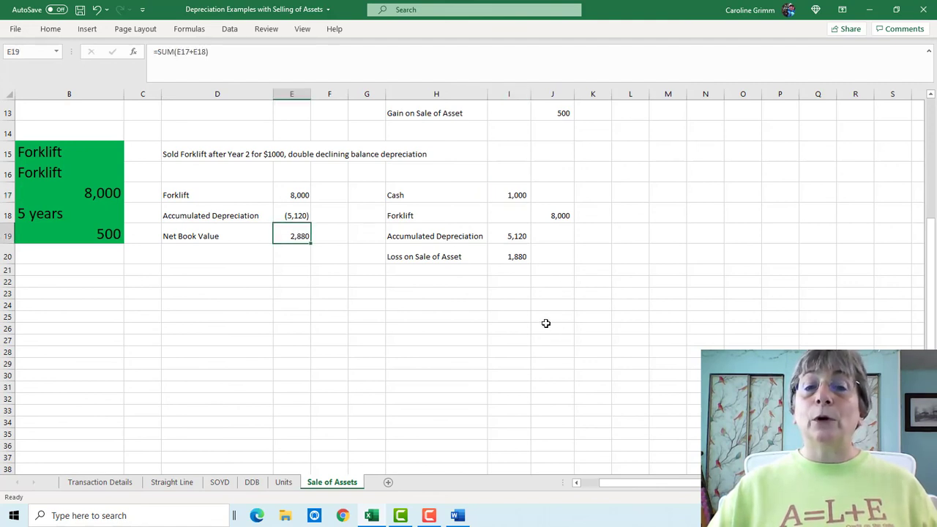